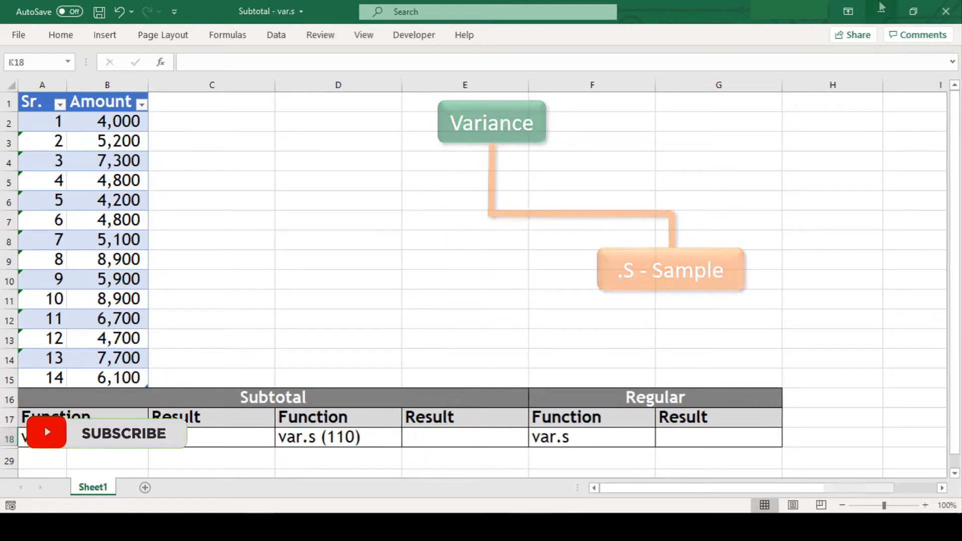
Step: Begin a SUBTOTAL formula in cell C18 with function number 10 for VAR.S
click(211, 437)
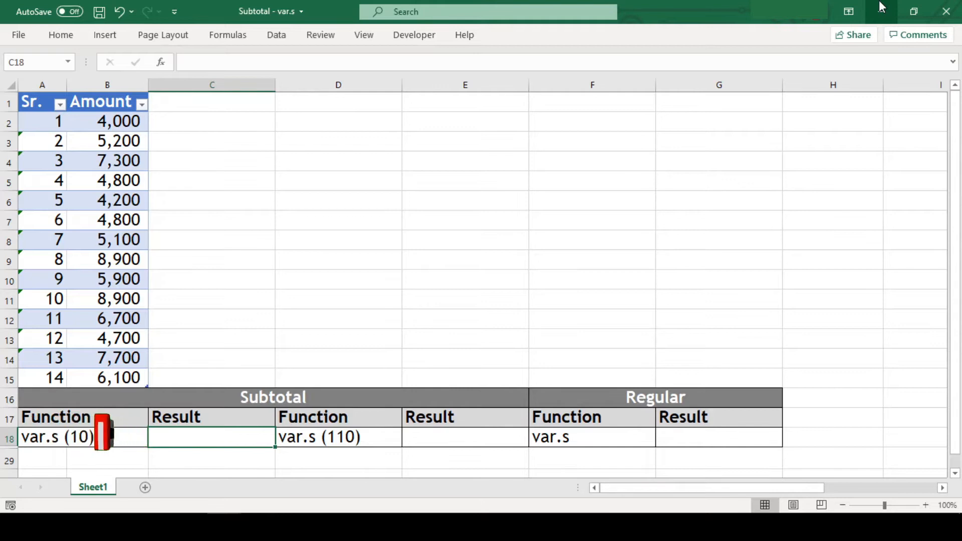
text(=sub)
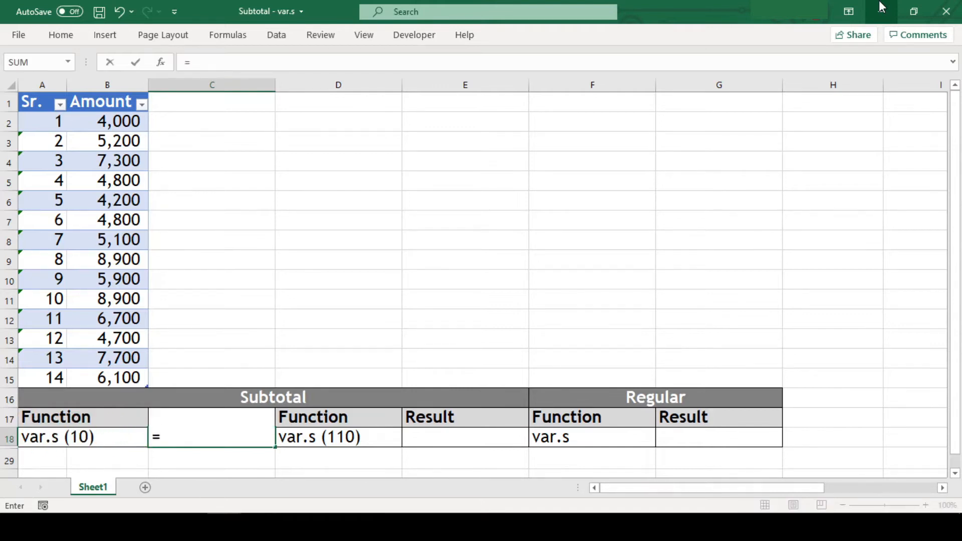
key(Down)
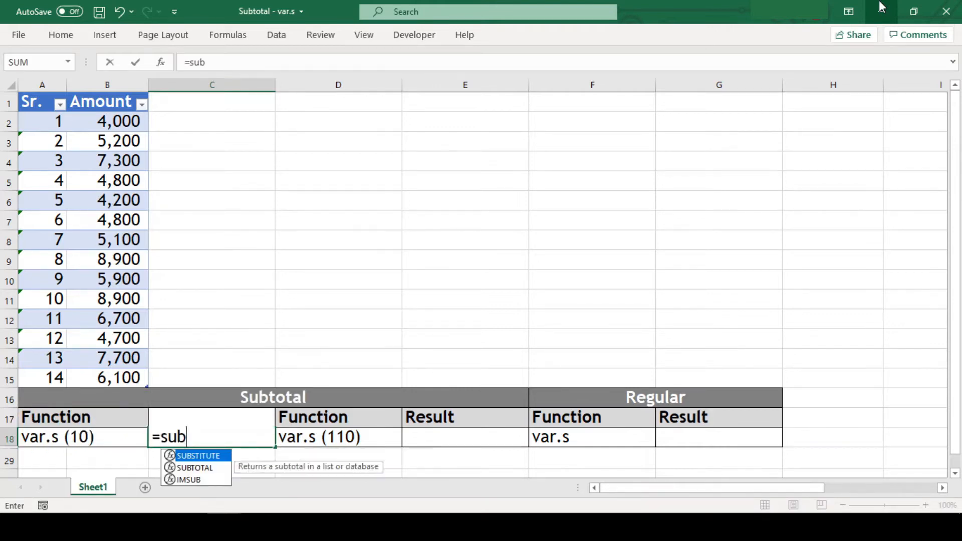
key(Tab)
key(Down)
key(Down)
key(Down)
key(Down)
key(Down)
key(Down)
key(Down)
key(Down)
key(Down)
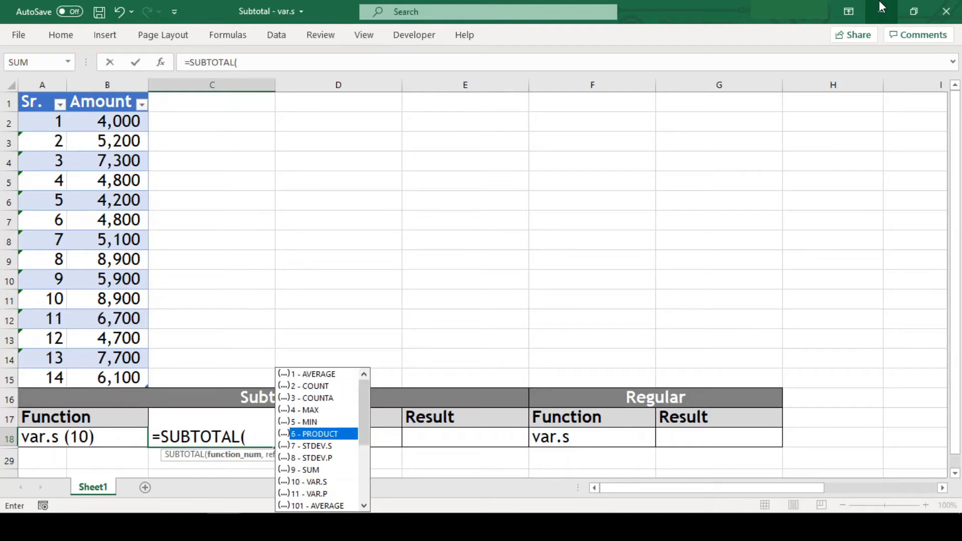
key(Escape)
text(10,)
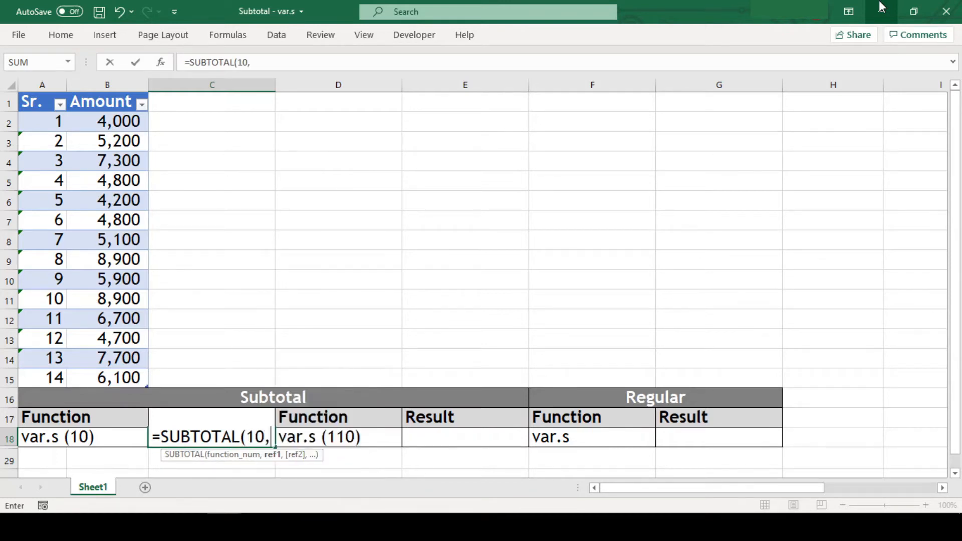
Step: Complete the C18 formula with the absolute range $B$2:$B$15, giving =SUBTOTAL(10,$B$2:$B$15)
text(b)
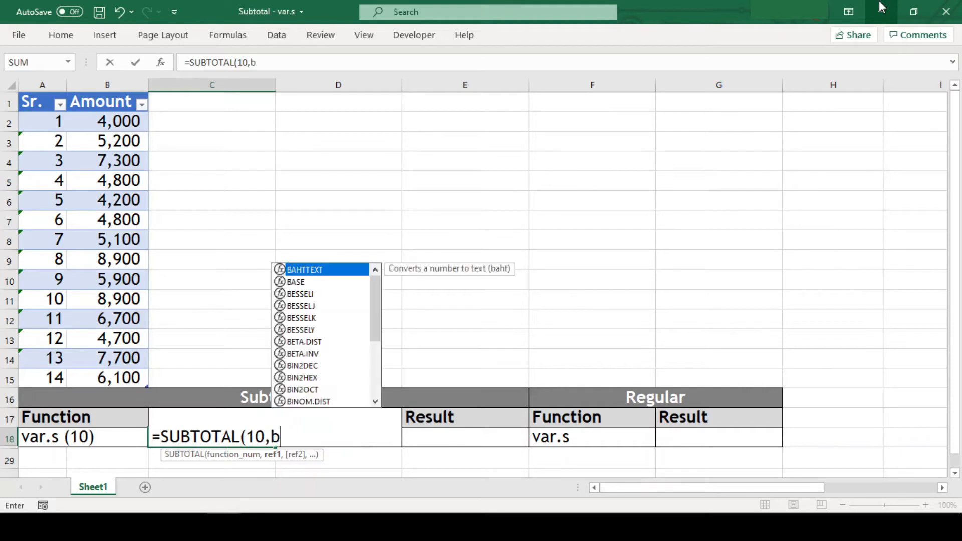
text(2:b15)
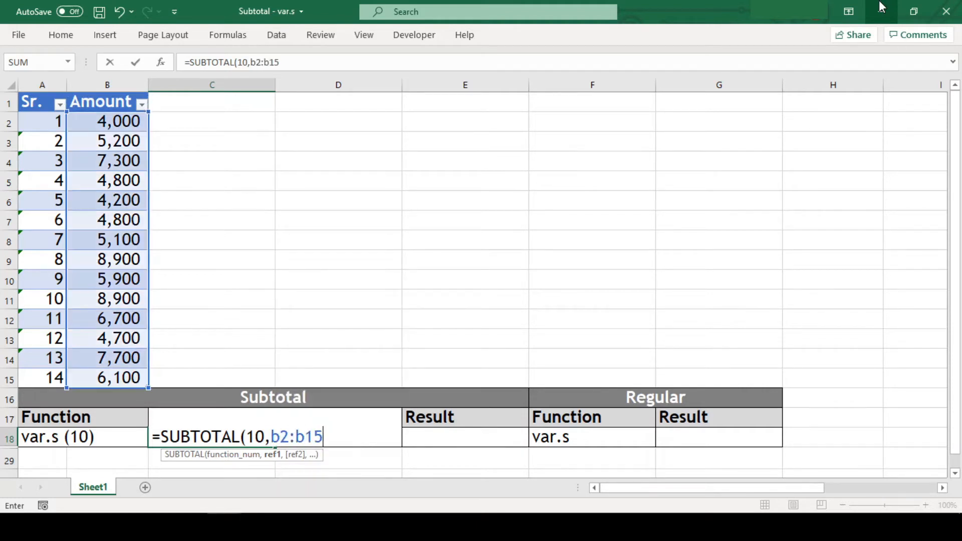
click(280, 436)
key(F4)
click(332, 436)
key(F4)
key(End)
text())
key(Return)
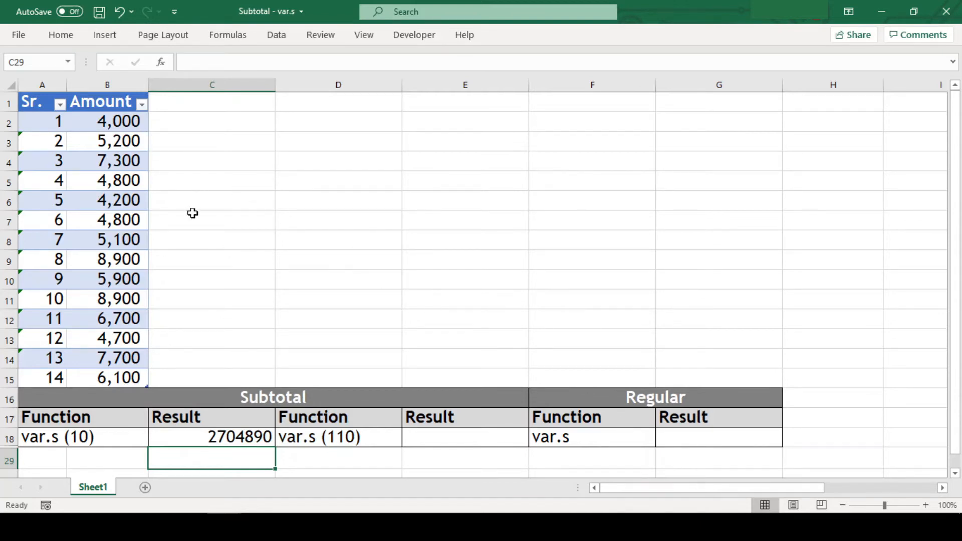
Step: Enter =VAR.S(B2:B15) in cell G18 as the regular sample variance of the amounts
click(669, 436)
text(=var)
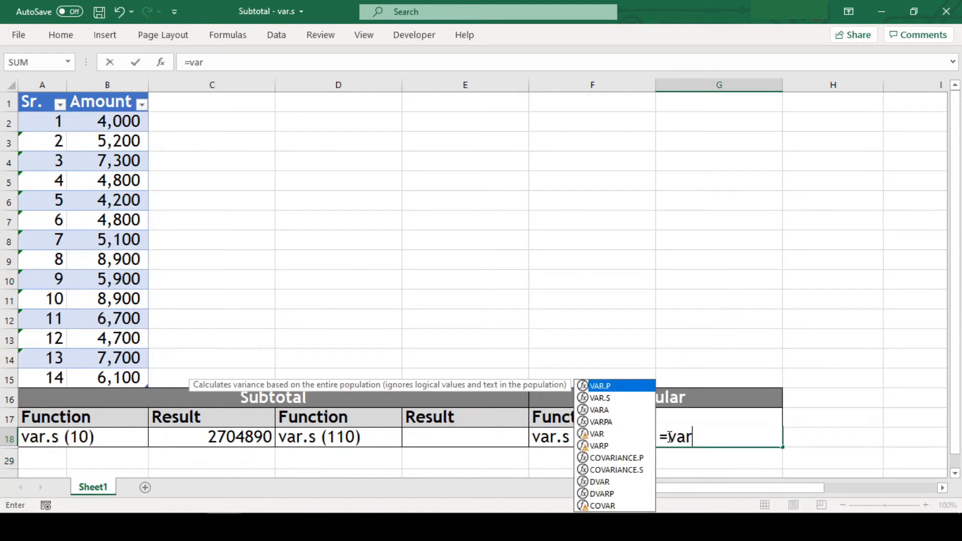
text(.s()
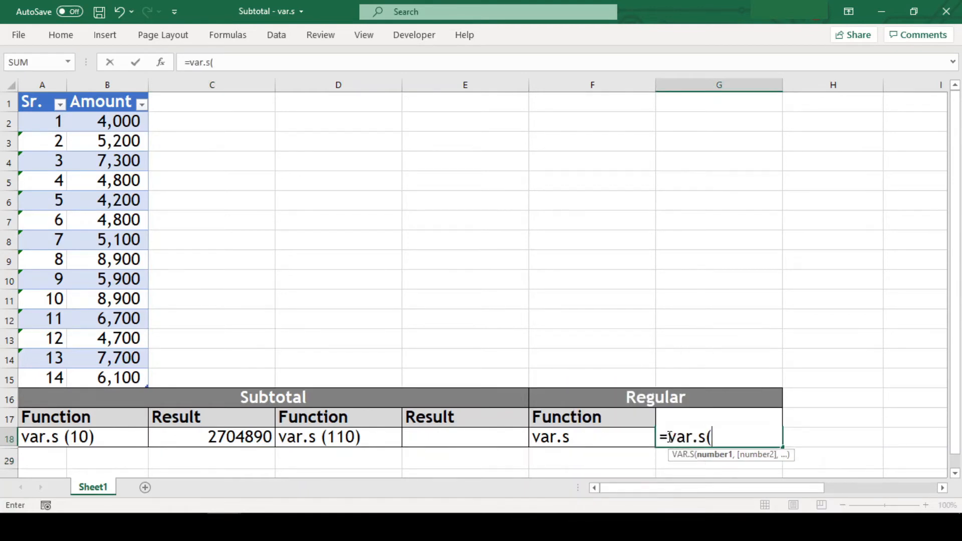
text(b2:b15)
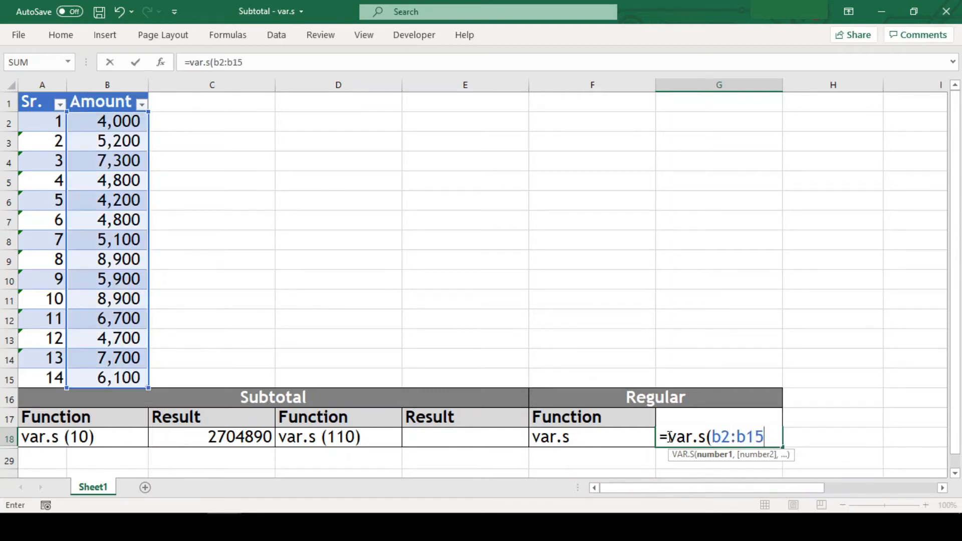
text())
key(Return)
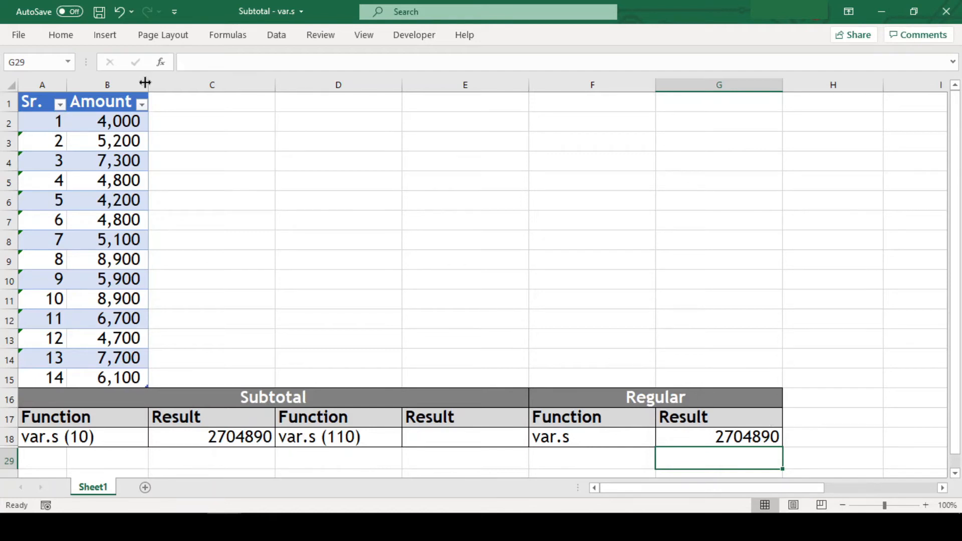
Step: Filter the Amount column to show only values greater than 6000
click(142, 103)
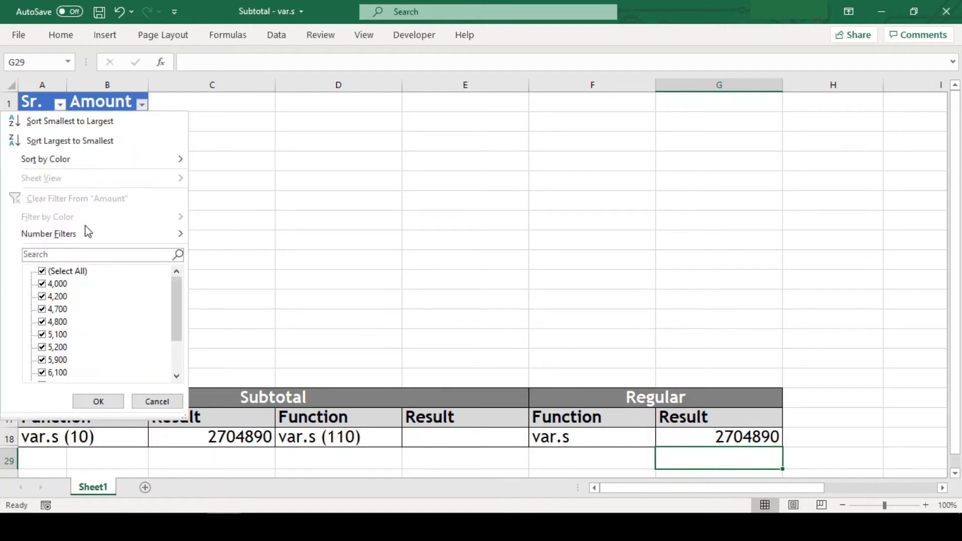
mouse_move(83, 236)
click(215, 278)
text(6000)
key(Return)
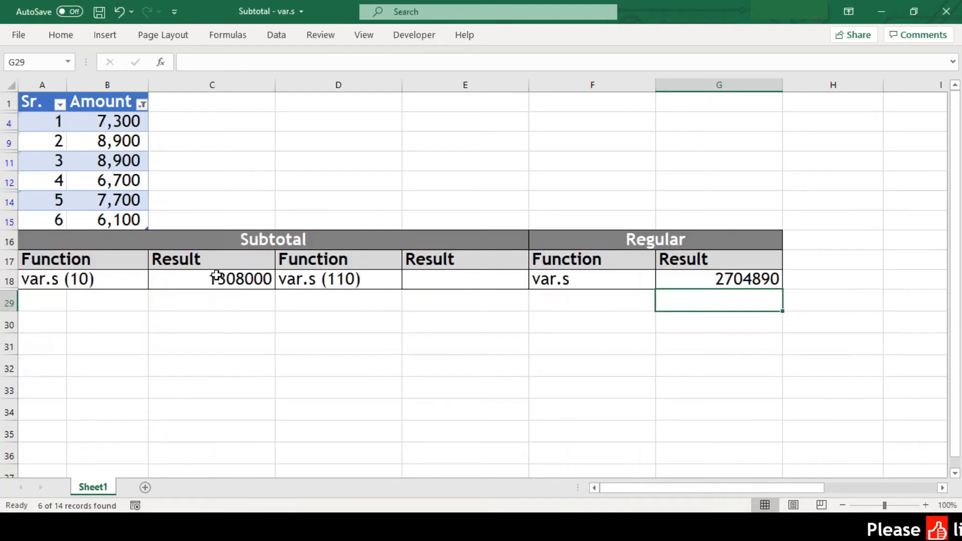
click(445, 389)
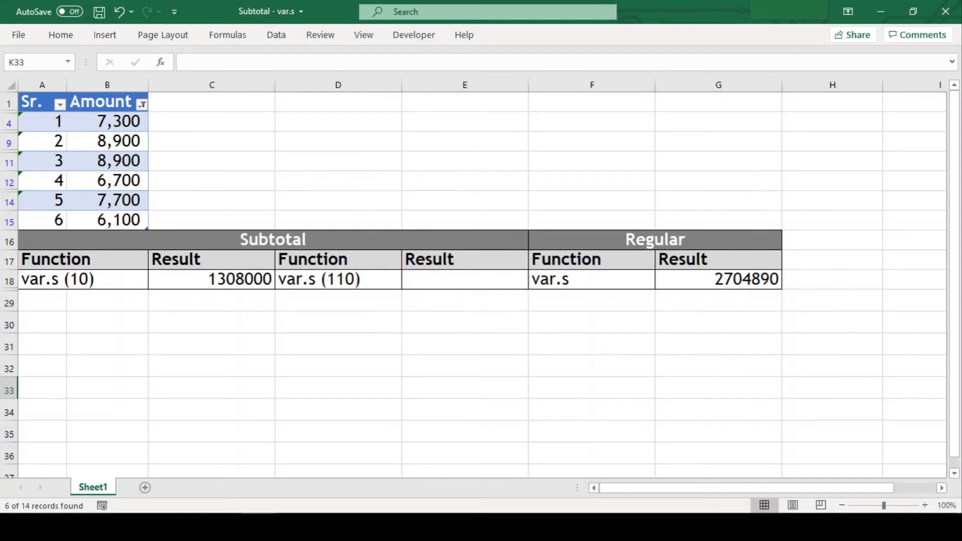
Step: Copy the subtotal formula from C18 to E18 and change its function number to 110
click(236, 343)
click(241, 284)
key(ctrl+c)
click(424, 282)
key(ctrl+v)
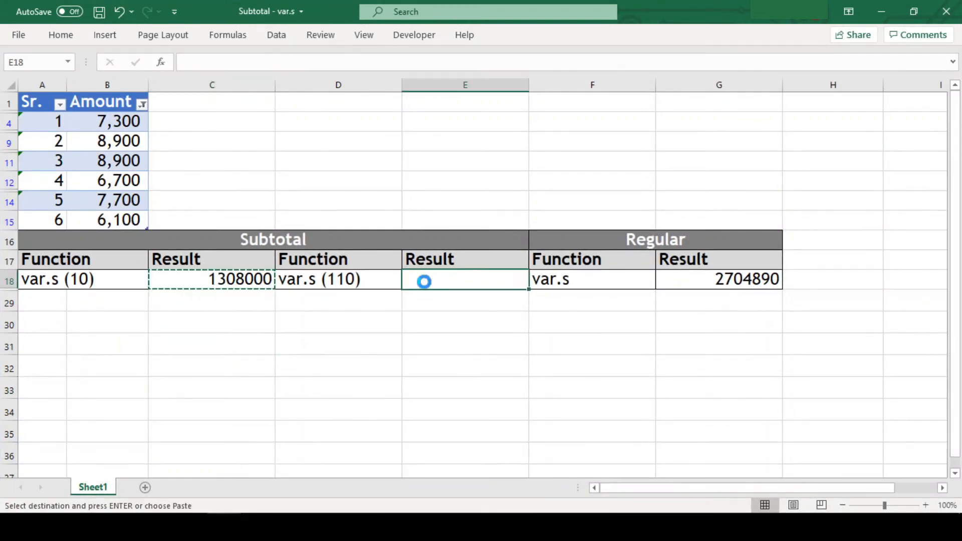
key(F2)
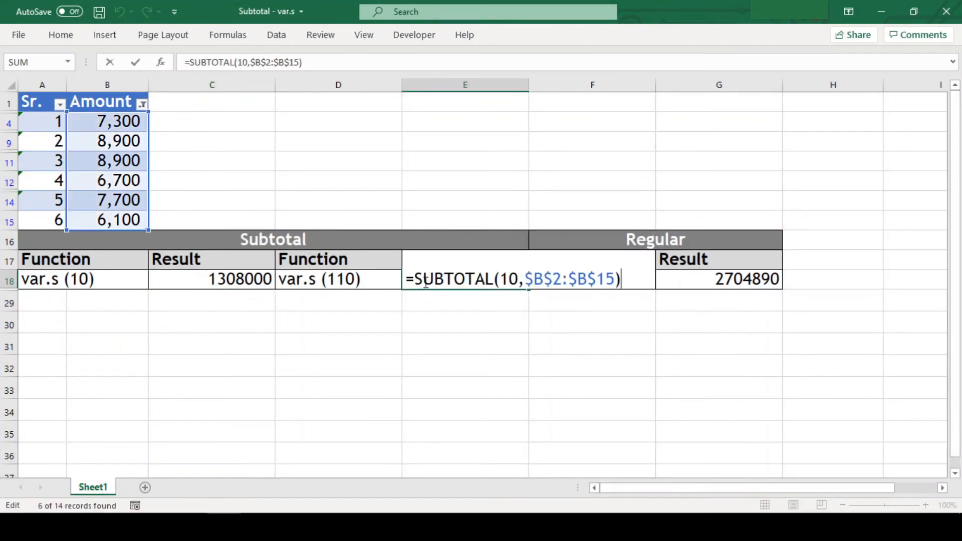
click(511, 279)
text(1)
key(Return)
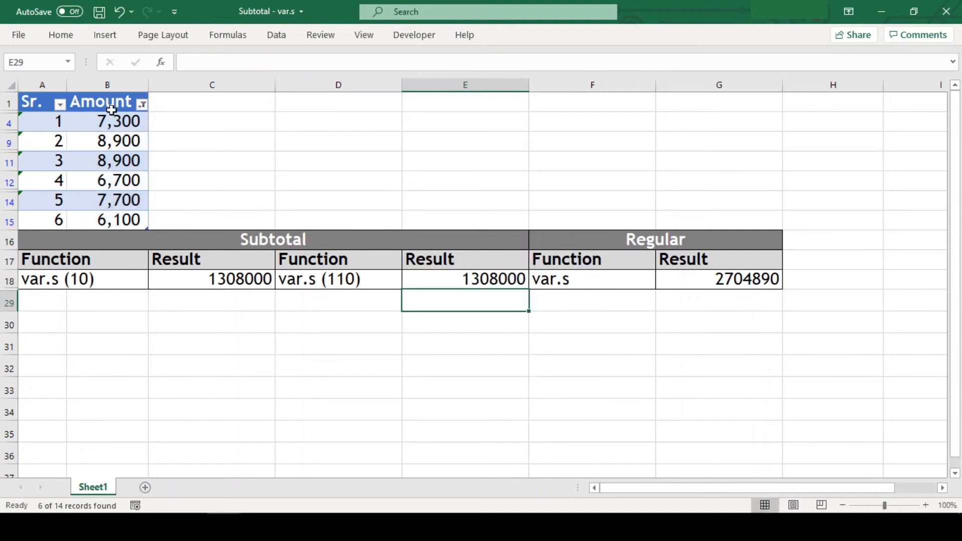
Step: Remove the filter on the Amount column by selecting all values again
click(141, 105)
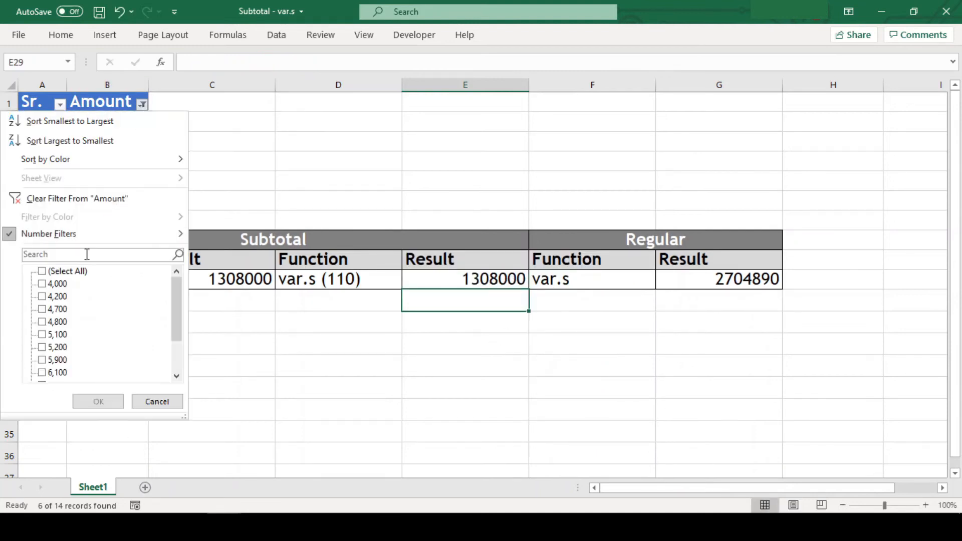
click(78, 271)
click(99, 402)
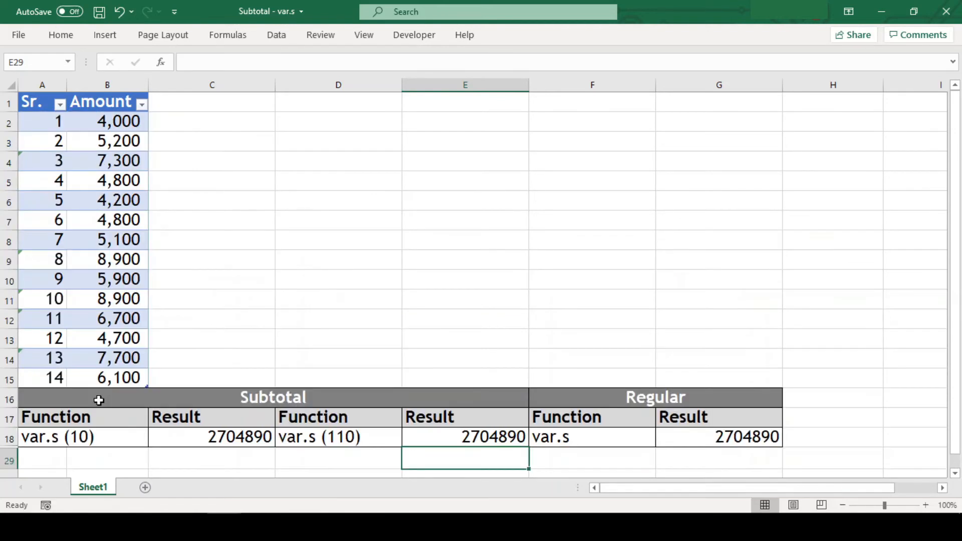
click(895, 394)
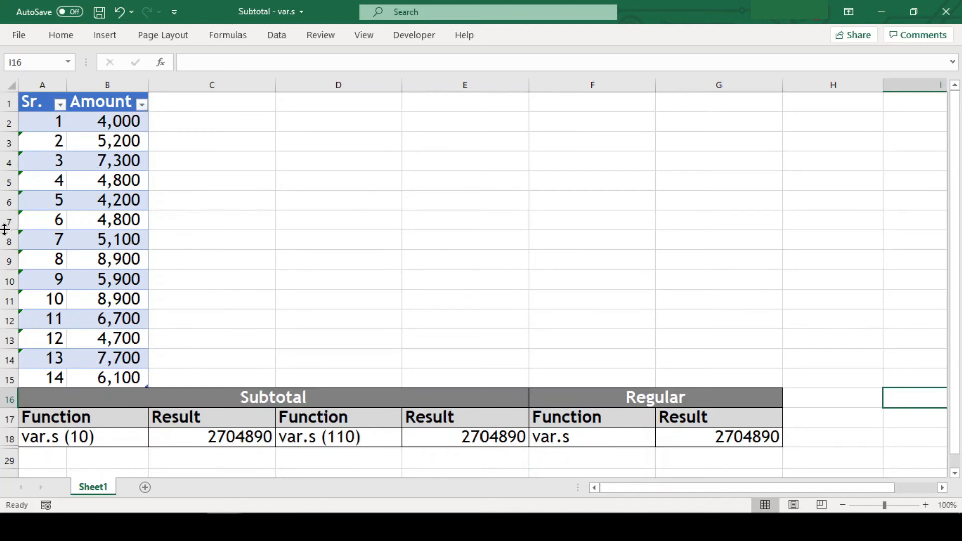
Step: Hide rows 7 to 10 of the table manually to compare the variance results
drag(10, 221, 2, 274)
right_click(1, 275)
key(Down)
key(Up)
key(Up)
key(Return)
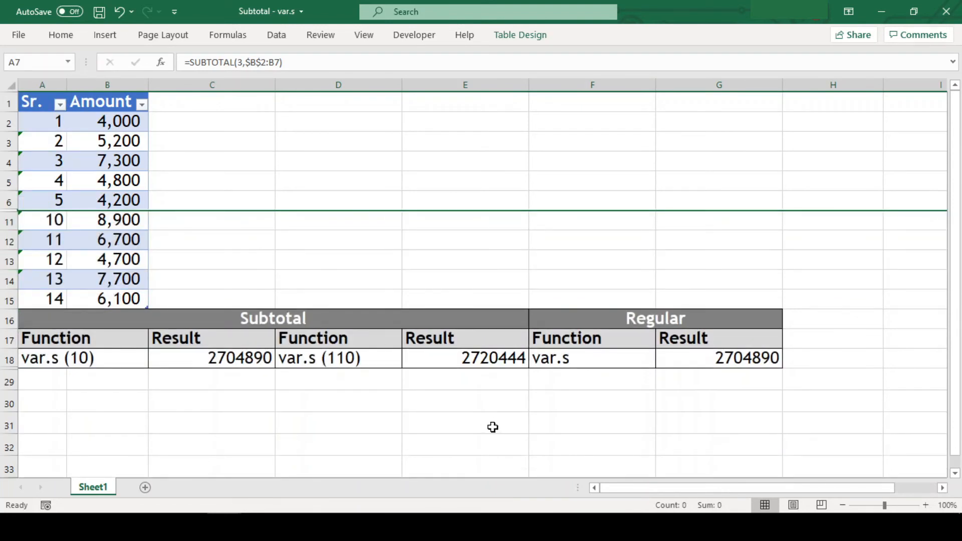
click(493, 427)
key(Left)
key(Left)
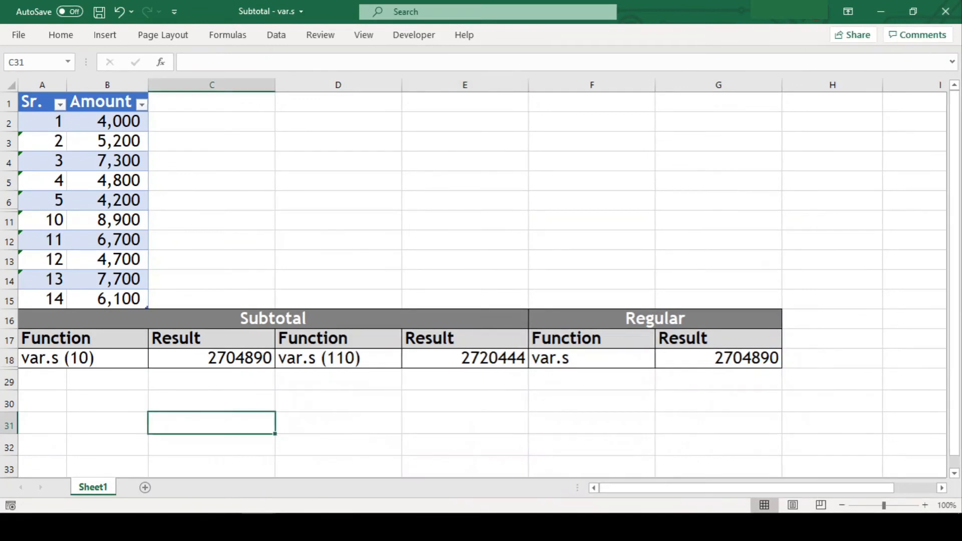